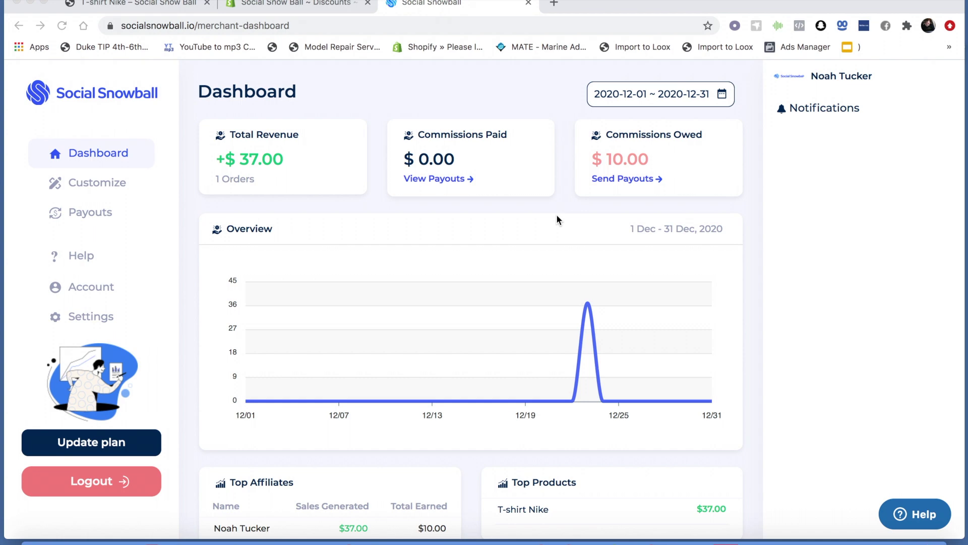
Scroll through the sales dashboard stats, then go to the Customize page
{"action": "scroll", "coordinate": [543, 268], "scroll_direction": "down", "scroll_amount": 2}
{"action": "scroll", "coordinate": [543, 268], "scroll_direction": "up", "scroll_amount": 3}
{"action": "scroll", "coordinate": [540, 225], "scroll_direction": "down", "scroll_amount": 2}
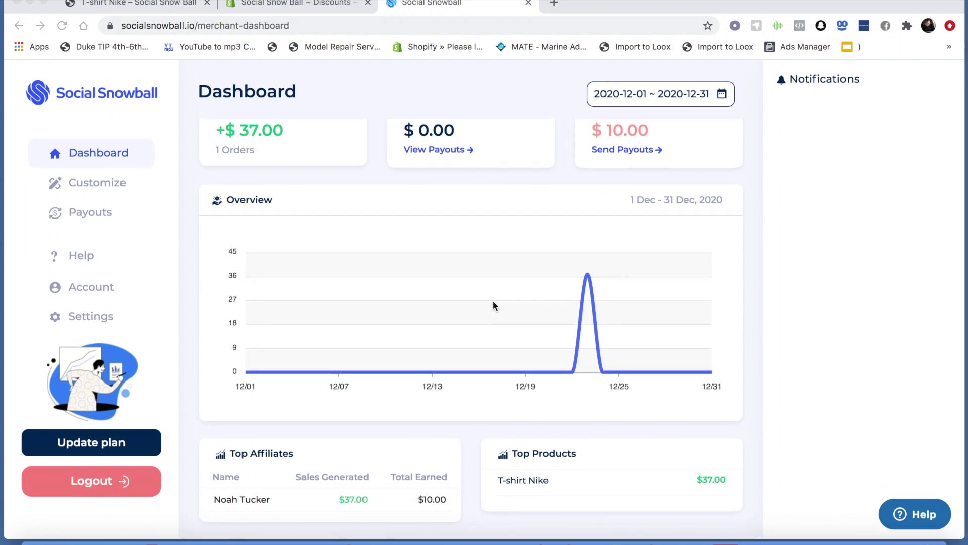
{"action": "scroll", "coordinate": [493, 304], "scroll_direction": "up", "scroll_amount": 2}
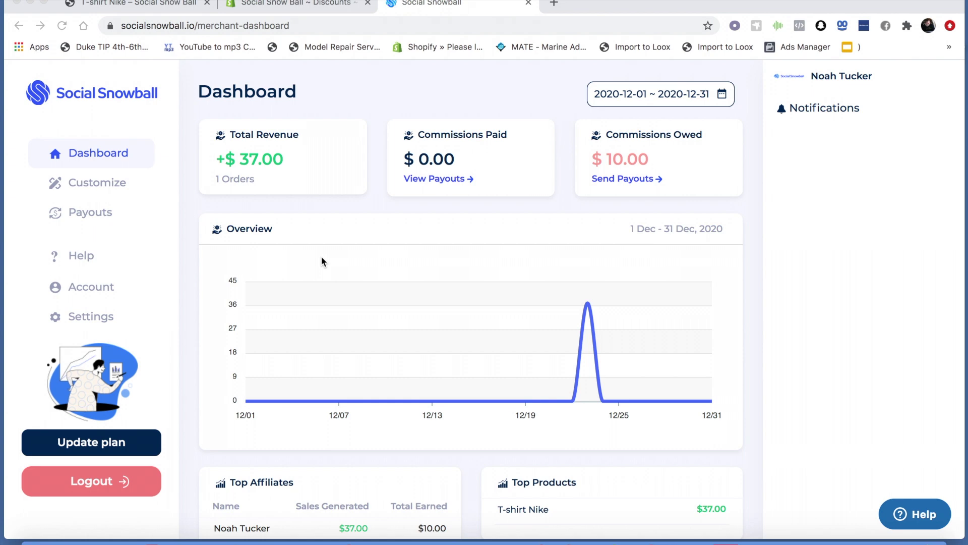
{"action": "left_click", "coordinate": [122, 186]}
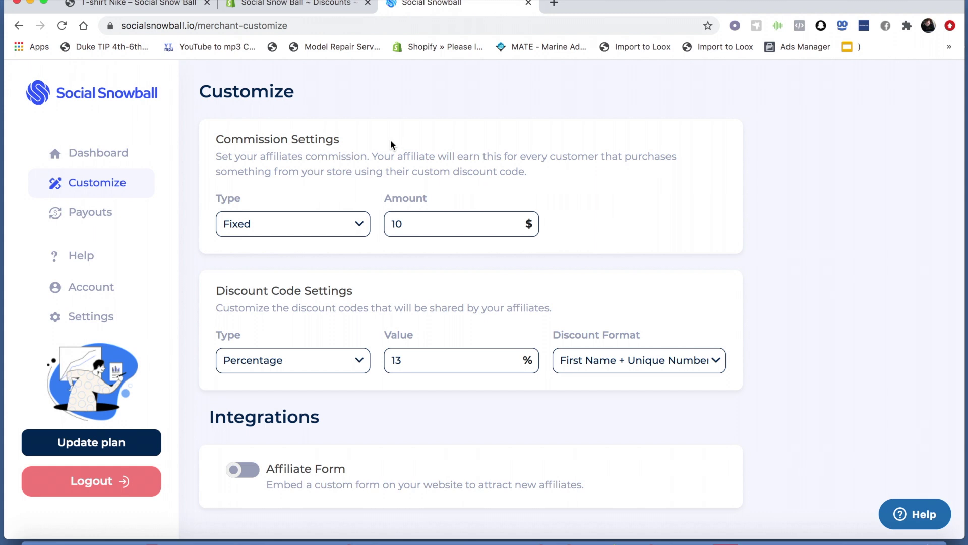
{"action": "left_click", "coordinate": [341, 220]}
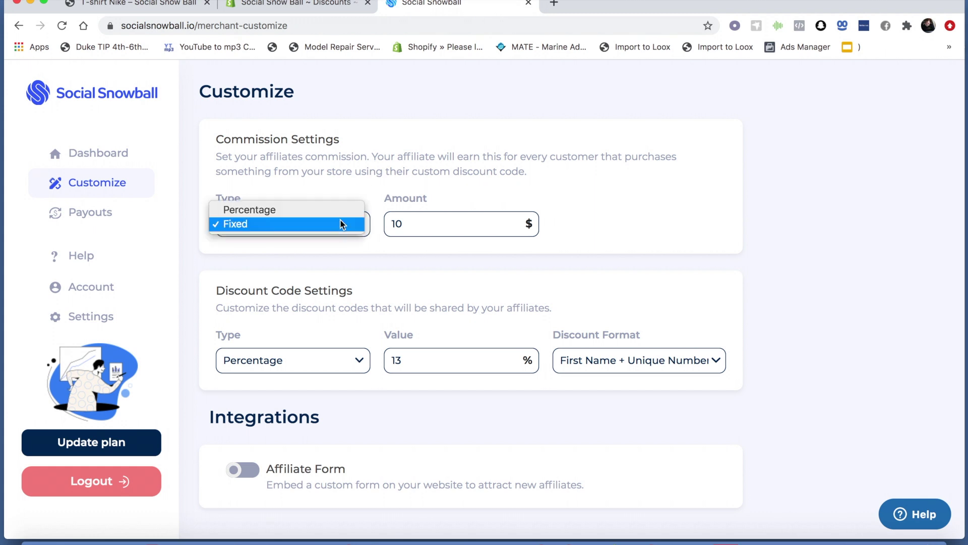
{"action": "left_click", "coordinate": [341, 183]}
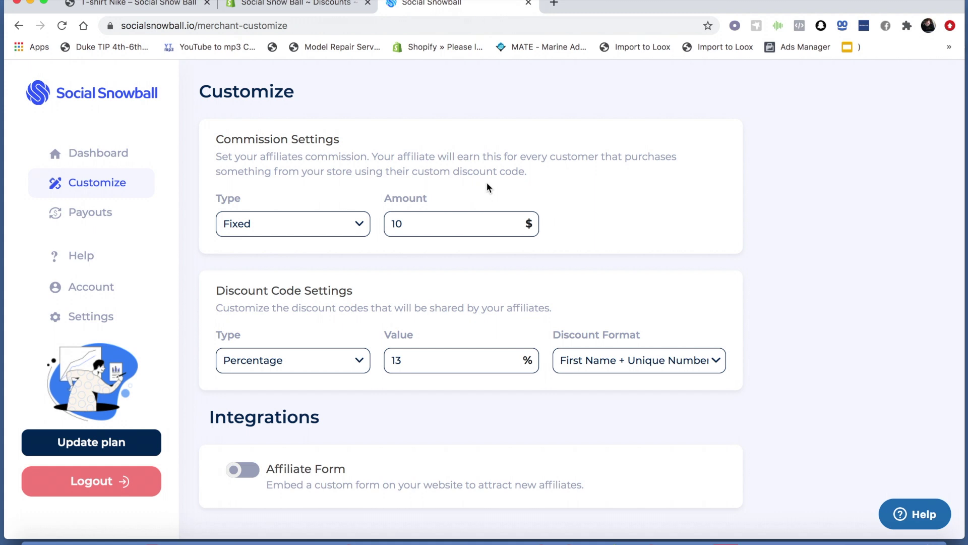
{"action": "left_click", "coordinate": [319, 228]}
Change the commission type to Percentage and the amount from 10 to 15
{"action": "left_click", "coordinate": [316, 209]}
{"action": "left_click", "coordinate": [416, 222]}
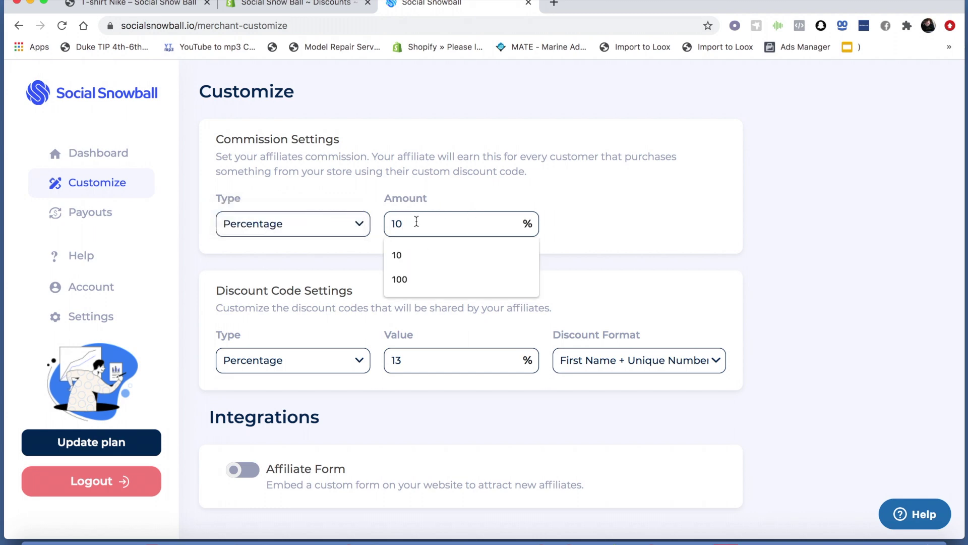
{"action": "left_click", "coordinate": [432, 195]}
{"action": "left_click", "coordinate": [418, 213]}
{"action": "key", "text": "BackSpace"}
{"action": "type", "text": "5"}
Scroll down to the discount code settings and bring up the Discount Code Type choices
{"action": "scroll", "coordinate": [436, 187], "scroll_direction": "down", "scroll_amount": 1}
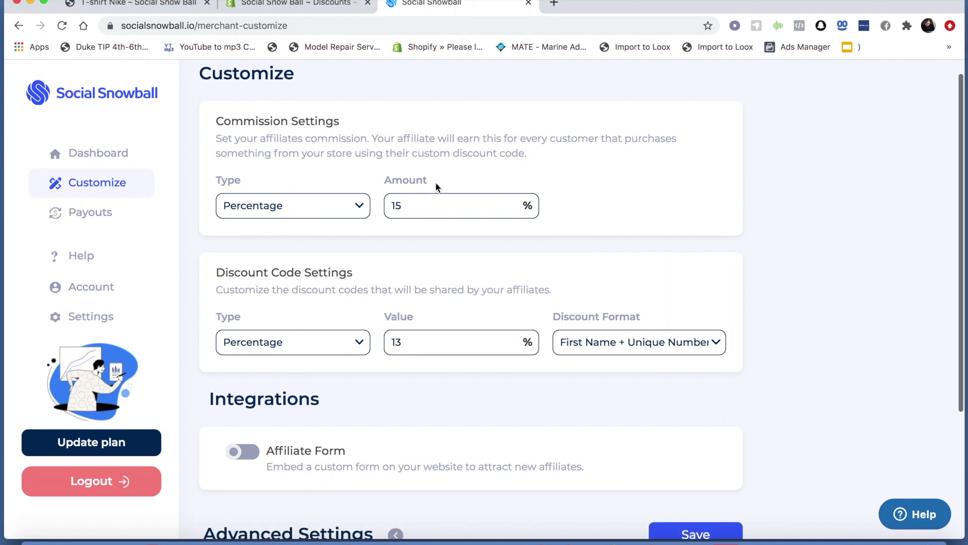
{"action": "scroll", "coordinate": [413, 237], "scroll_direction": "down", "scroll_amount": 1}
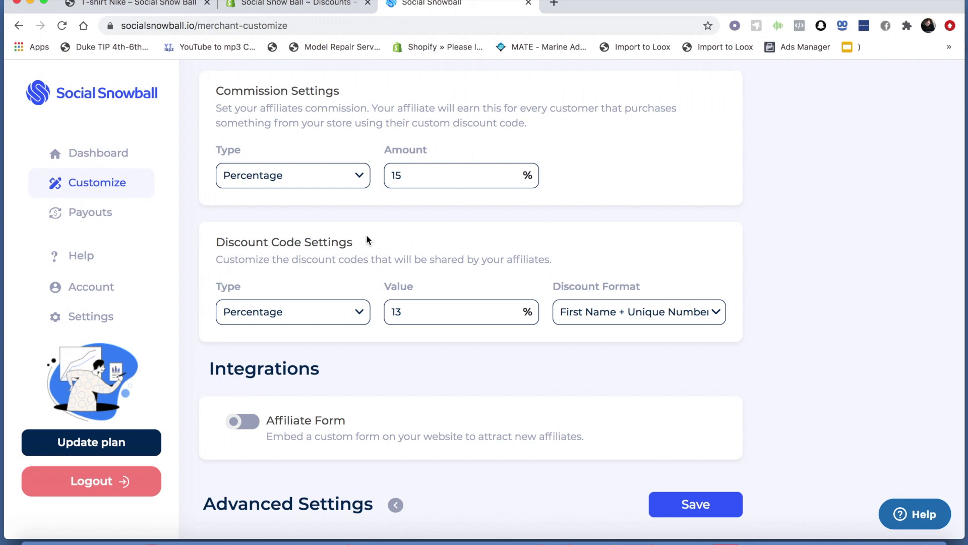
{"action": "scroll", "coordinate": [366, 240], "scroll_direction": "down", "scroll_amount": 1}
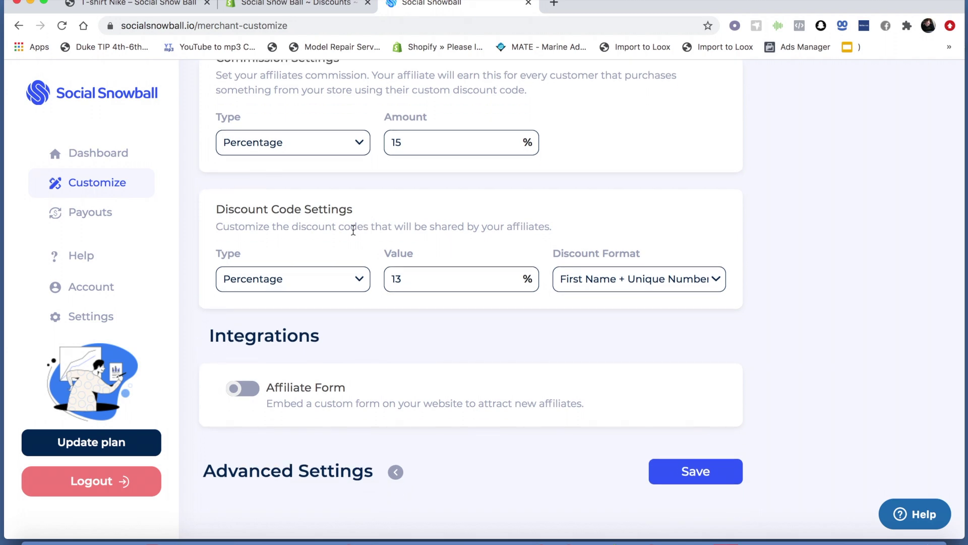
{"action": "scroll", "coordinate": [353, 229], "scroll_direction": "down", "scroll_amount": 1}
{"action": "scroll", "coordinate": [352, 229], "scroll_direction": "up", "scroll_amount": 2}
{"action": "scroll", "coordinate": [272, 262], "scroll_direction": "down", "scroll_amount": 2}
{"action": "left_click", "coordinate": [276, 275]}
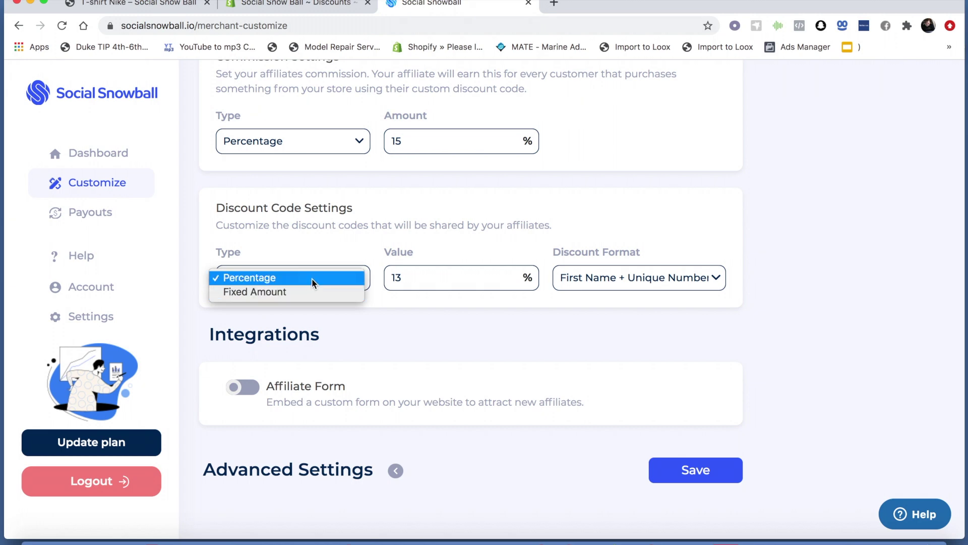
Set the discount code type to Fixed Amount with a value of 10 instead of 13
{"action": "left_click", "coordinate": [307, 291]}
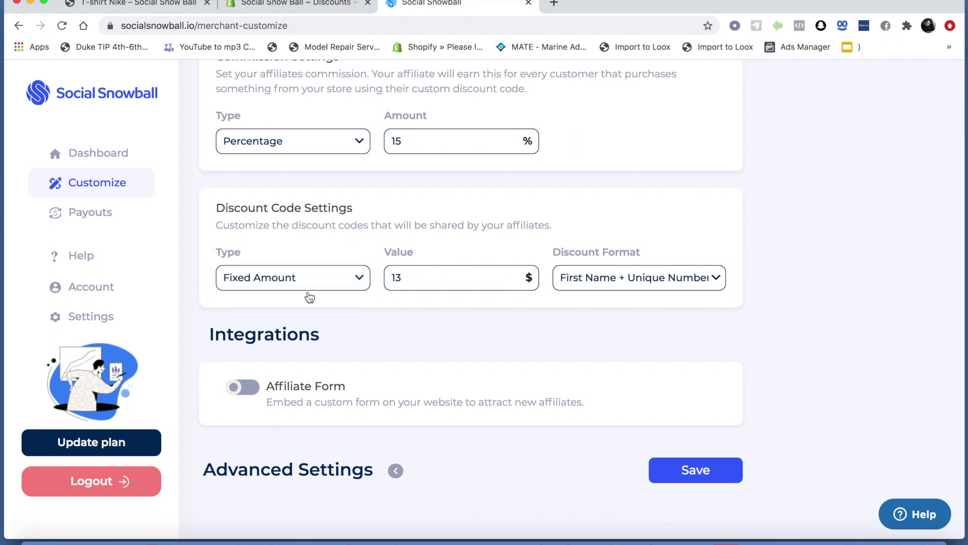
{"action": "left_click", "coordinate": [464, 281]}
{"action": "key", "text": "BackSpace"}
{"action": "type", "text": "0"}
Keep the First Name + Unique Number code format and leave the Affiliate Form off
{"action": "scroll", "coordinate": [473, 237], "scroll_direction": "down", "scroll_amount": 2}
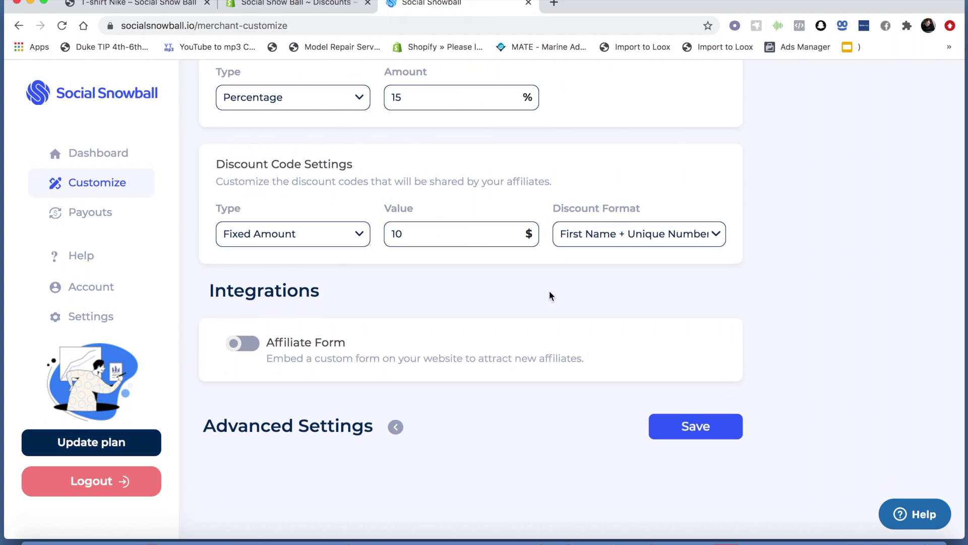
{"action": "left_click", "coordinate": [585, 230]}
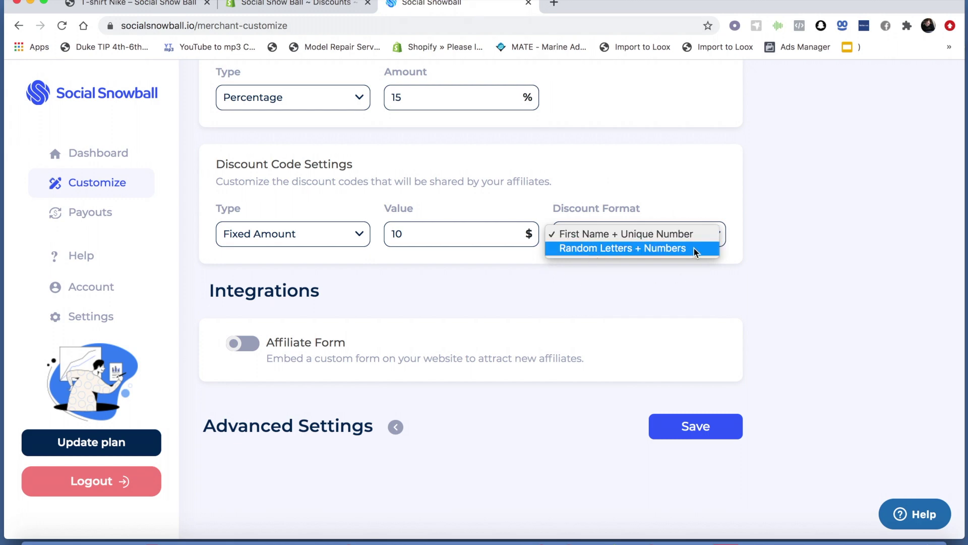
{"action": "left_click", "coordinate": [696, 158]}
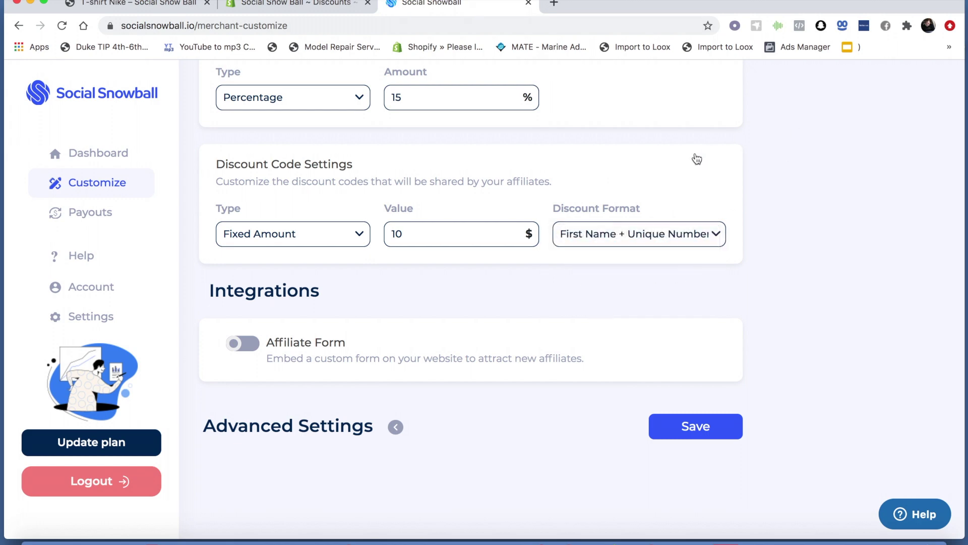
{"action": "left_click", "coordinate": [242, 344]}
{"action": "left_click", "coordinate": [242, 343]}
Save the commission and discount settings, then go to the Account page
{"action": "scroll", "coordinate": [437, 271], "scroll_direction": "down", "scroll_amount": 1}
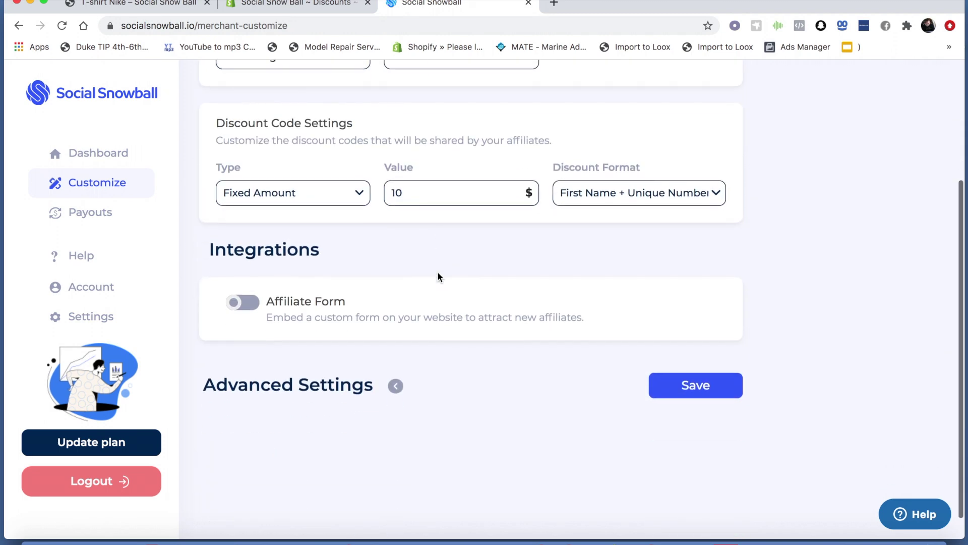
{"action": "left_click", "coordinate": [731, 393]}
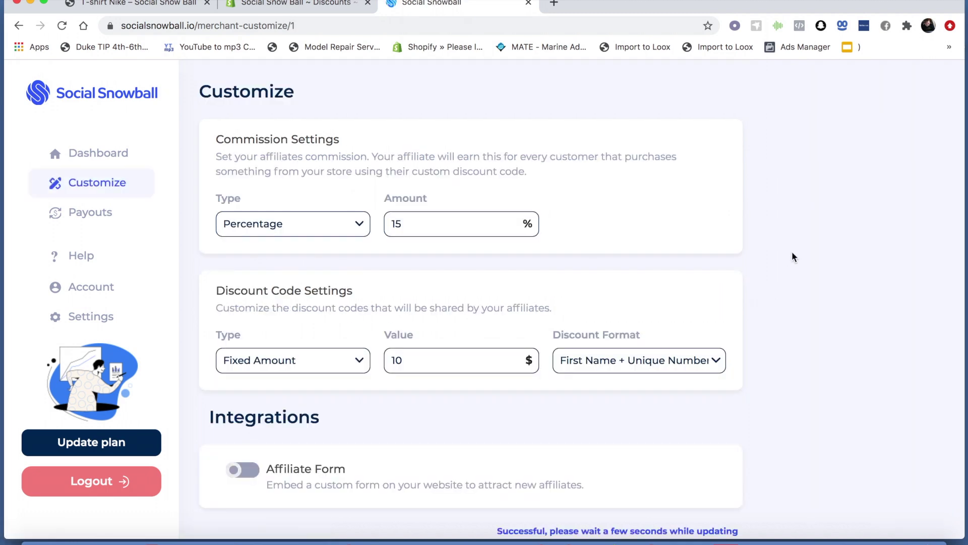
{"action": "scroll", "coordinate": [792, 253], "scroll_direction": "down", "scroll_amount": 1}
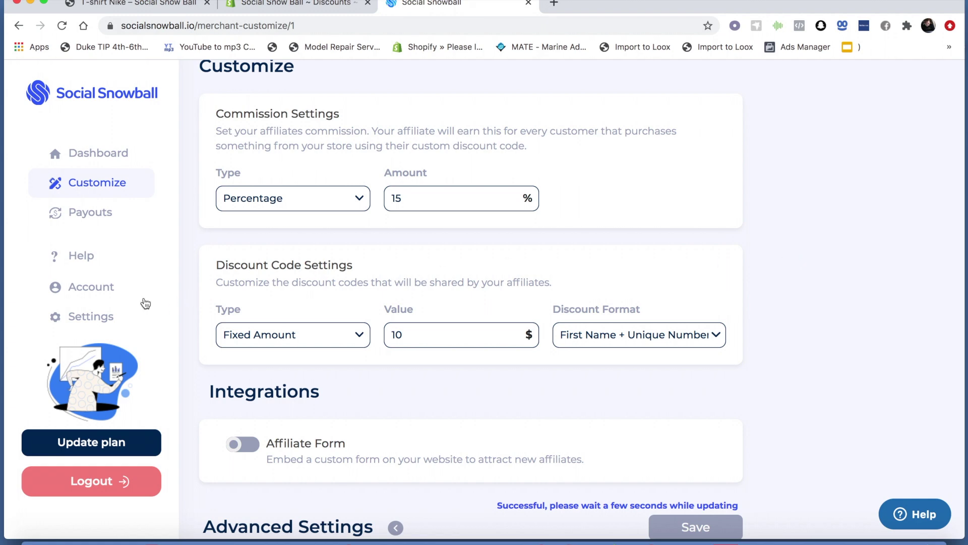
{"action": "left_click", "coordinate": [114, 293]}
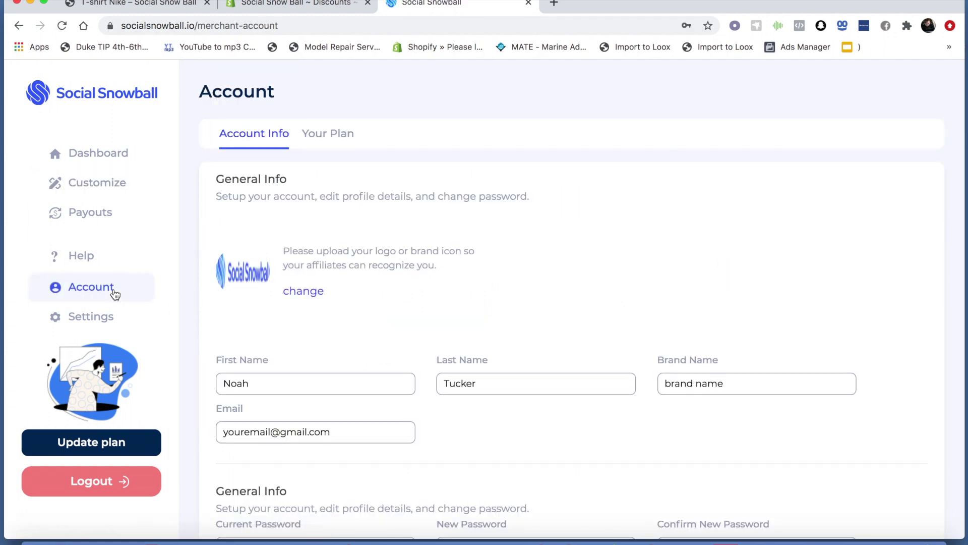
Look over the Account details without changing the Brand Name, then go to Settings
{"action": "scroll", "coordinate": [437, 220], "scroll_direction": "down", "scroll_amount": 3}
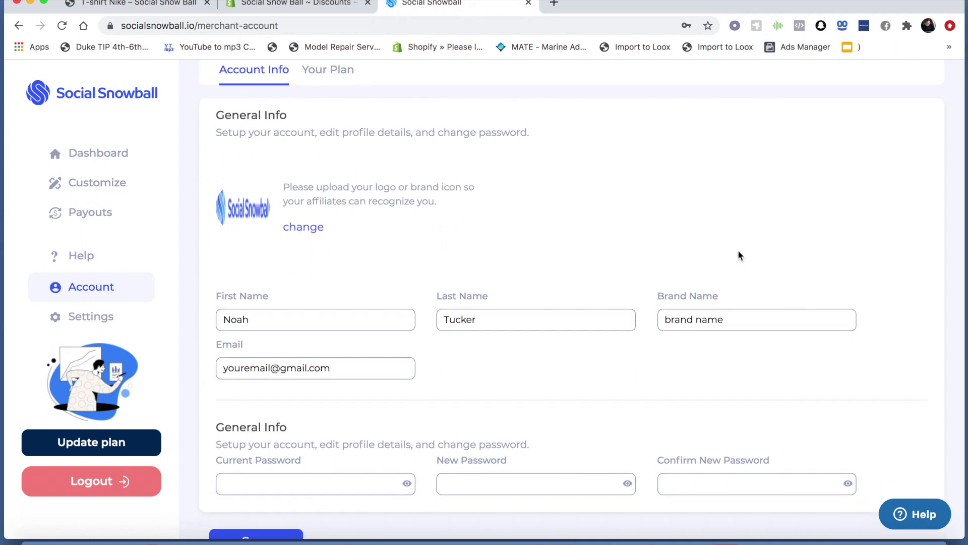
{"action": "left_click_drag", "start_coordinate": [735, 319], "coordinate": [655, 321]}
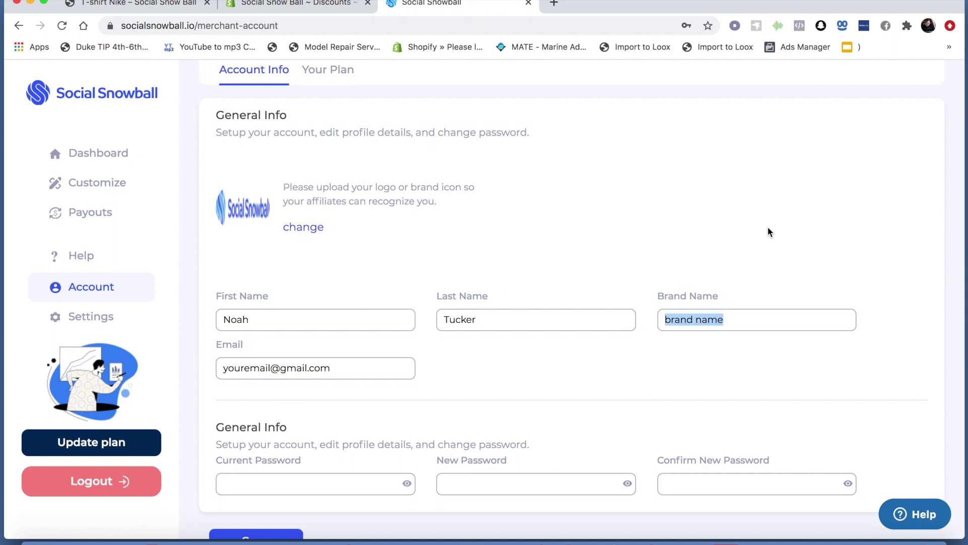
{"action": "left_click", "coordinate": [746, 320]}
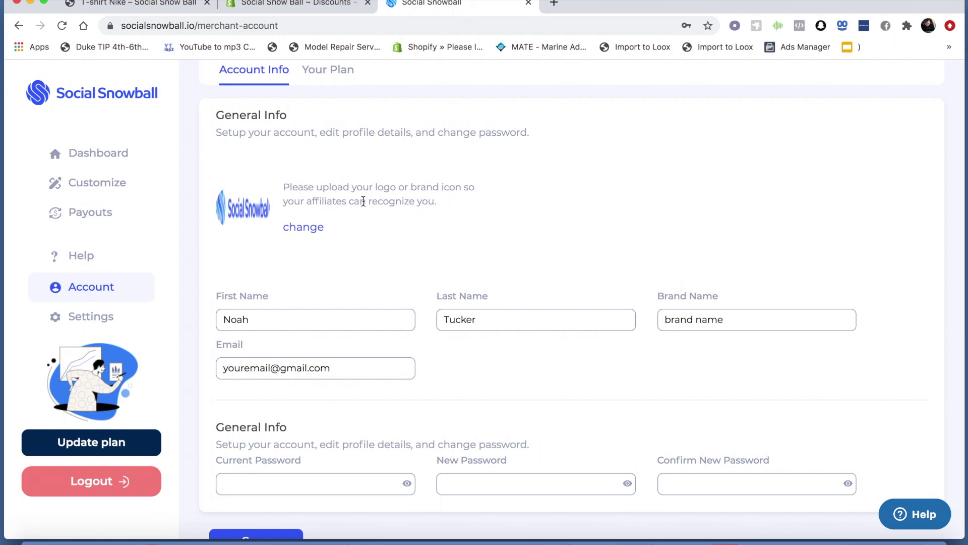
{"action": "left_click", "coordinate": [111, 319]}
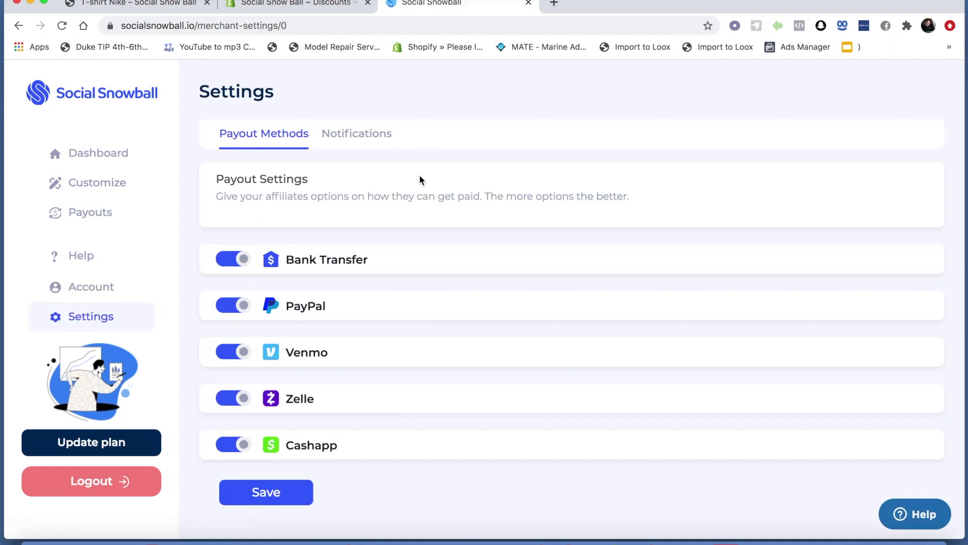
Switch off the PayPal and Zelle payouts, save, and go to the T-shirt Nike product page
{"action": "left_click", "coordinate": [240, 307]}
{"action": "left_click", "coordinate": [241, 399]}
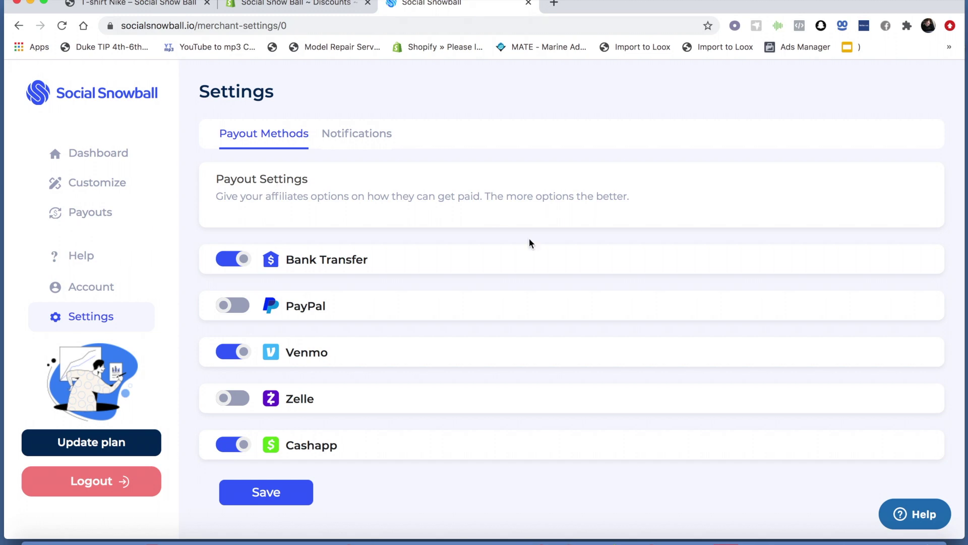
{"action": "left_click", "coordinate": [303, 492]}
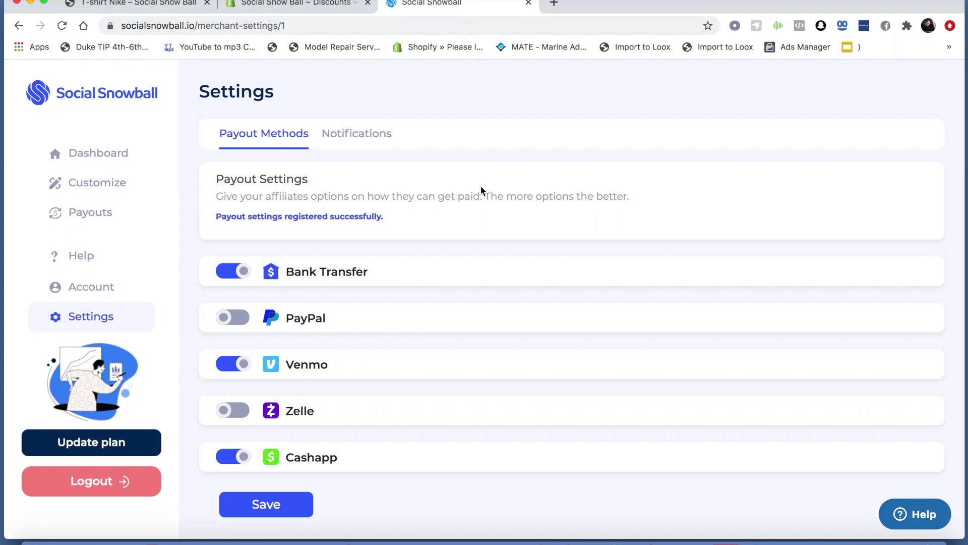
{"action": "left_click", "coordinate": [144, 11]}
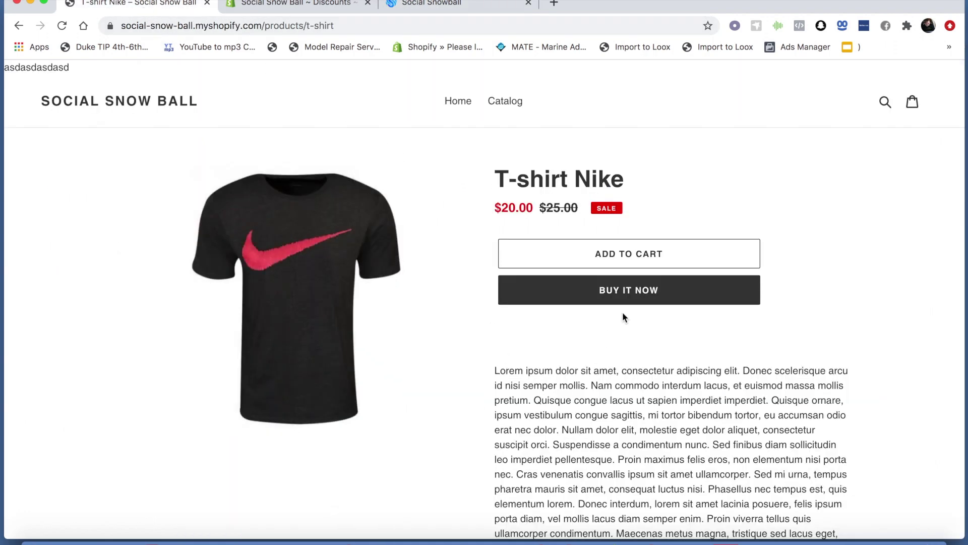
Use Buy It Now on the $20.00 T-shirt Nike to go straight to checkout
{"action": "left_click", "coordinate": [634, 295]}
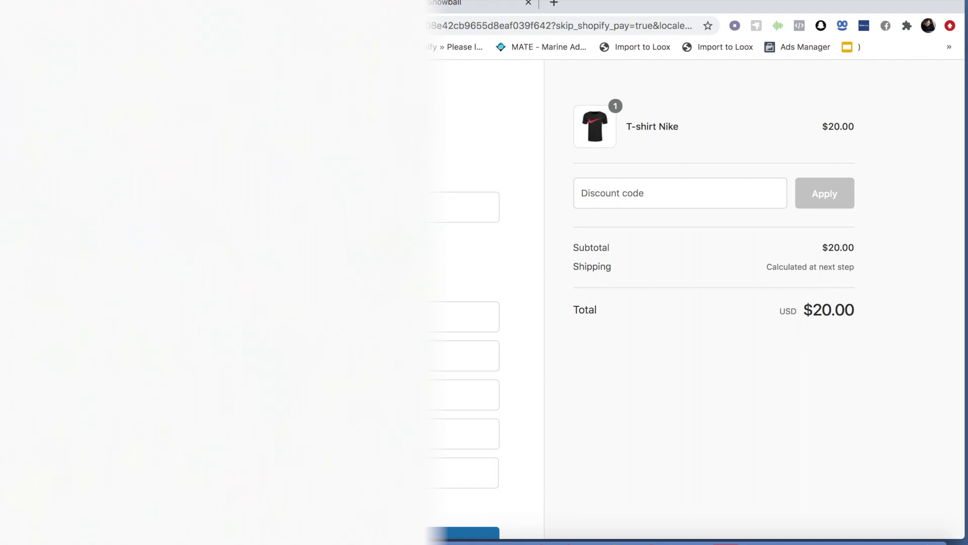
Continue from contact details through shipping to the payment step
{"action": "scroll", "coordinate": [428, 508], "scroll_direction": "down", "scroll_amount": 2}
{"action": "left_click", "coordinate": [428, 507]}
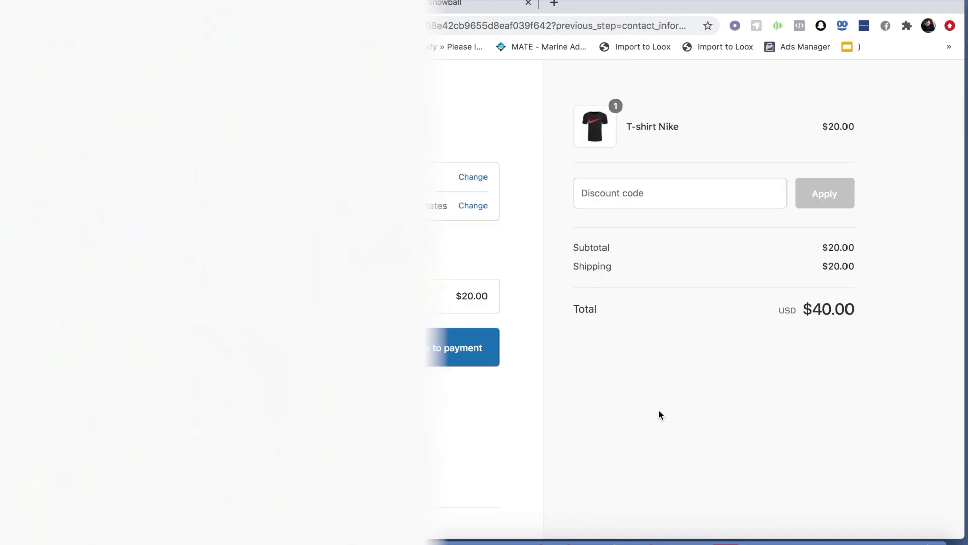
{"action": "left_click", "coordinate": [479, 358]}
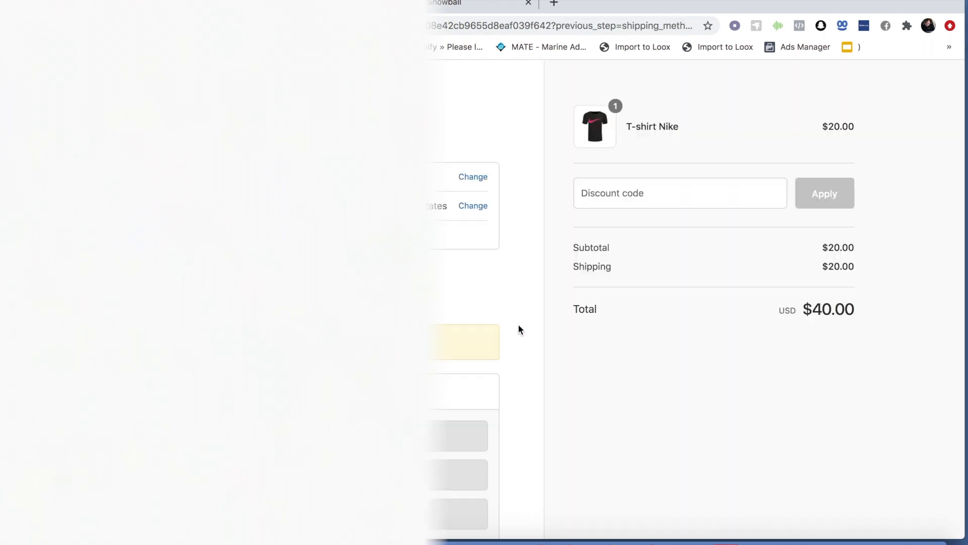
Fill in the card number, name on card and security code, and pay for the order
{"action": "scroll", "coordinate": [518, 329], "scroll_direction": "down", "scroll_amount": 2}
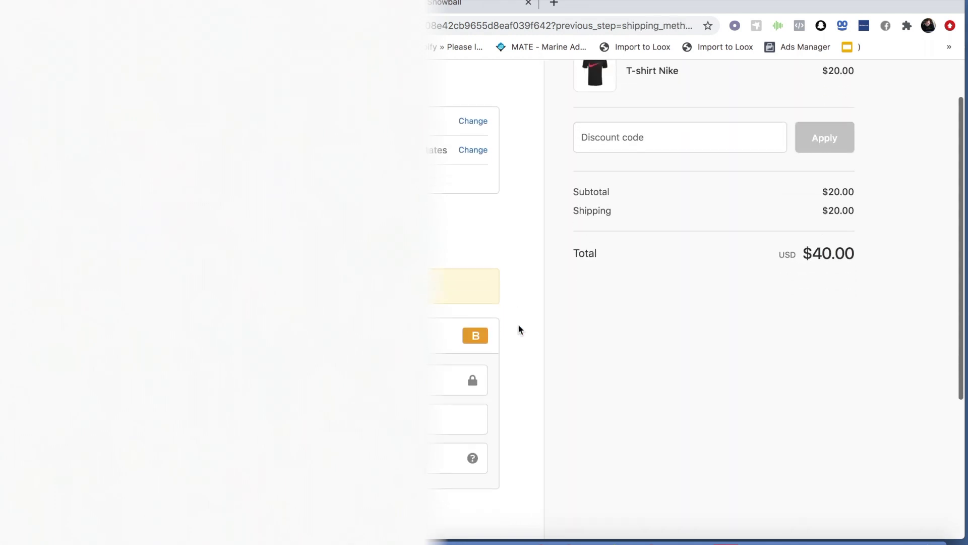
{"action": "left_click", "coordinate": [451, 379]}
{"action": "left_click", "coordinate": [456, 419]}
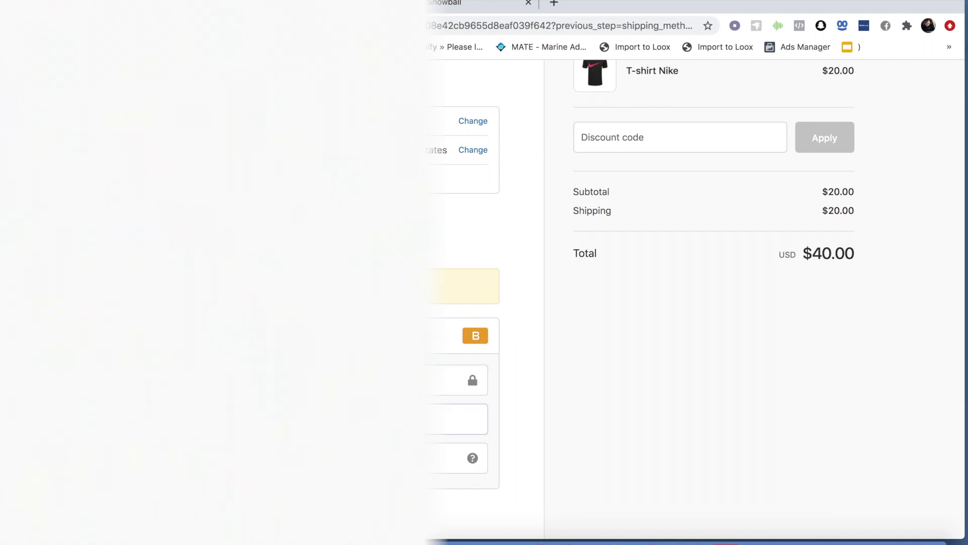
{"action": "left_click", "coordinate": [449, 458]}
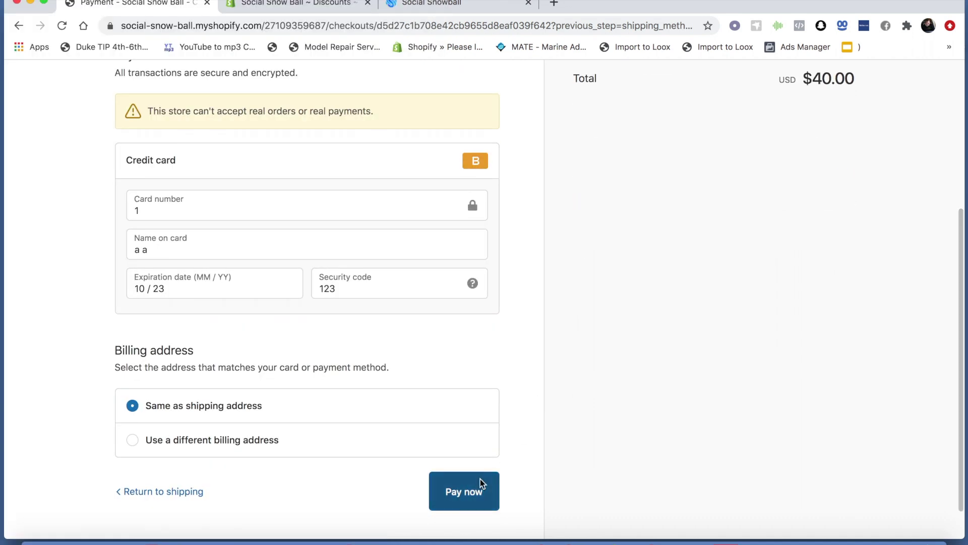
{"action": "left_click", "coordinate": [477, 487]}
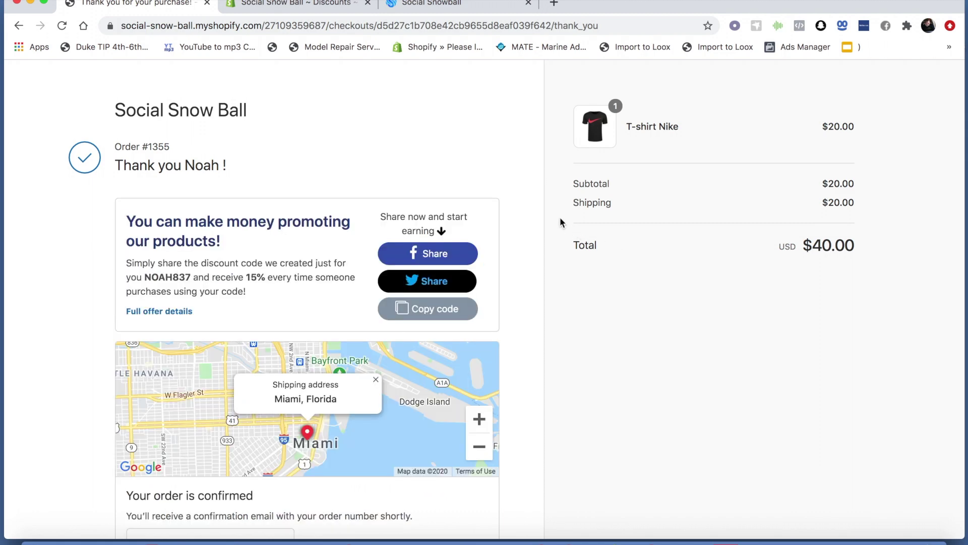
Highlight the NOAH837 code in the thank-you offer and compare it with Social Snowball's Customize settings
{"action": "scroll", "coordinate": [547, 207], "scroll_direction": "down", "scroll_amount": 1}
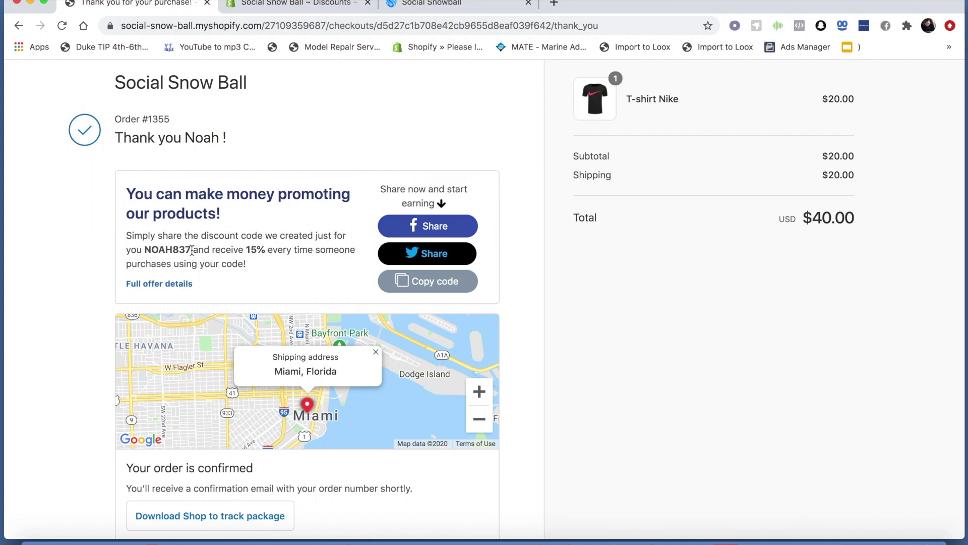
{"action": "left_click_drag", "start_coordinate": [192, 250], "coordinate": [145, 251]}
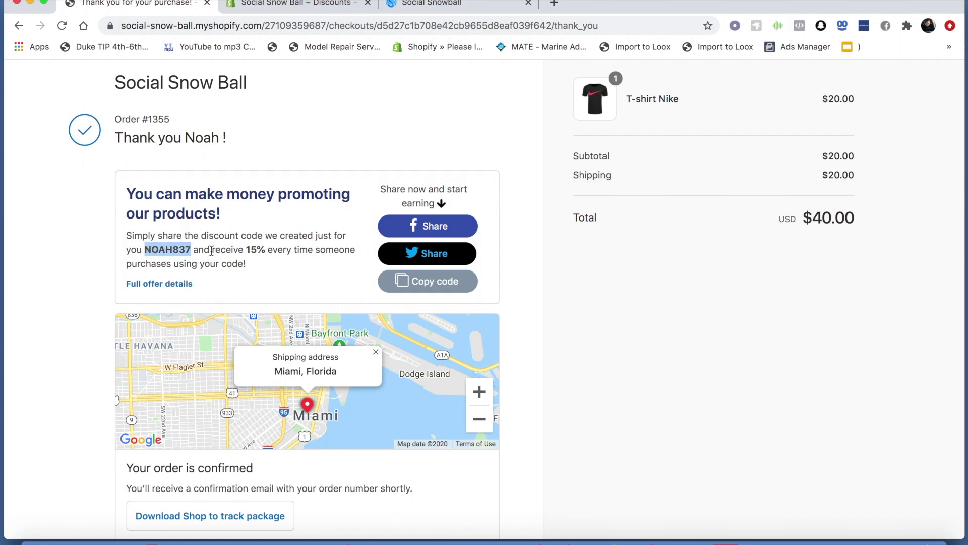
{"action": "left_click", "coordinate": [426, 6]}
{"action": "left_click", "coordinate": [134, 196]}
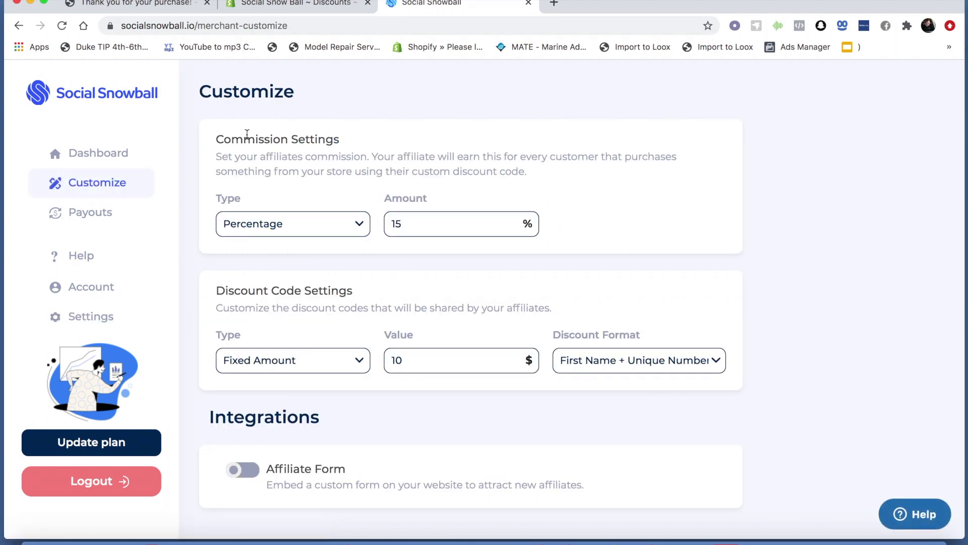
{"action": "left_click", "coordinate": [154, 10]}
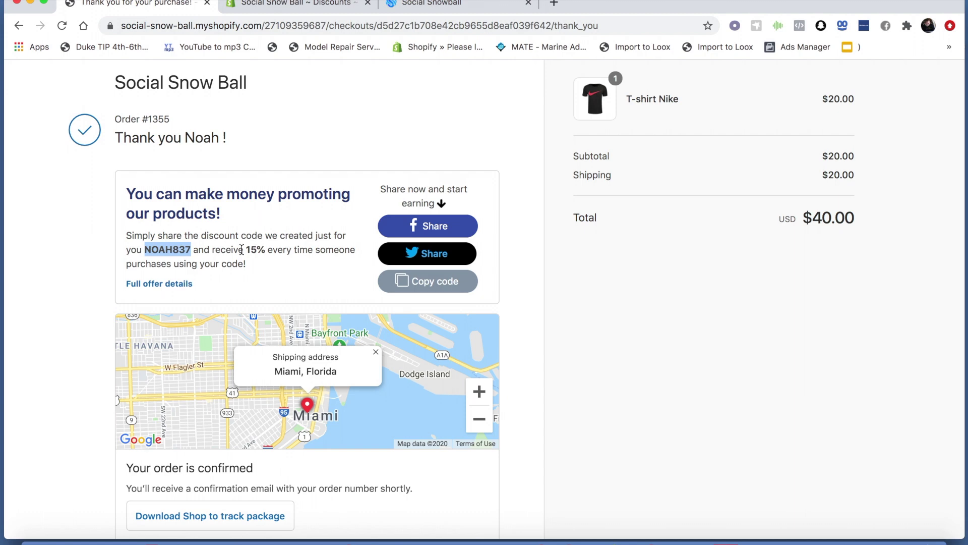
Check the offer's 15% commission against the Social Snowball settings, then share the code on Facebook
{"action": "left_click_drag", "start_coordinate": [242, 249], "coordinate": [267, 249]}
{"action": "left_click", "coordinate": [411, 12]}
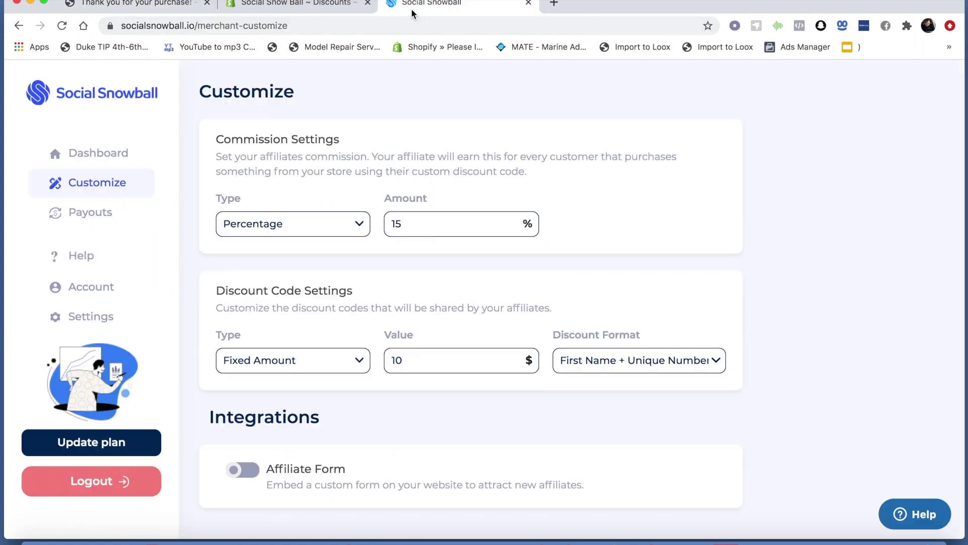
{"action": "left_click", "coordinate": [162, 9]}
{"action": "left_click", "coordinate": [266, 230]}
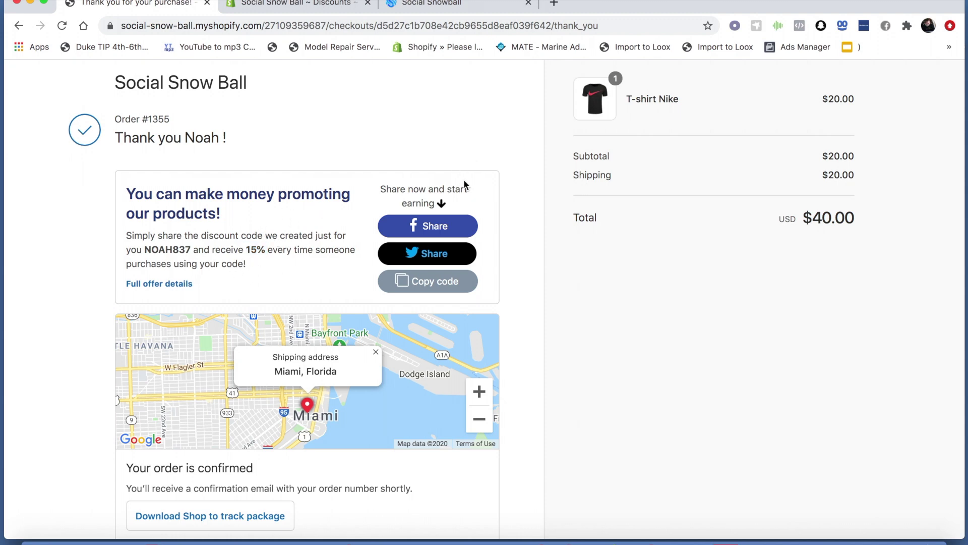
{"action": "left_click", "coordinate": [445, 230]}
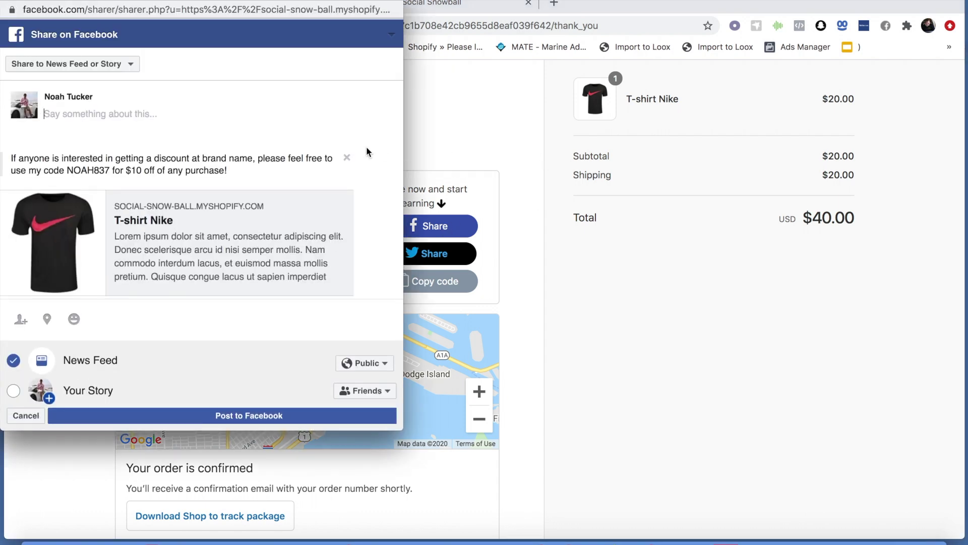
Compare the post's discount amount with the Social Snowball Customize page, repositioning the share window
{"action": "left_click_drag", "start_coordinate": [127, 170], "coordinate": [148, 170]}
{"action": "left_click_drag", "start_coordinate": [341, 15], "coordinate": [342, 51]}
{"action": "left_click", "coordinate": [420, 11]}
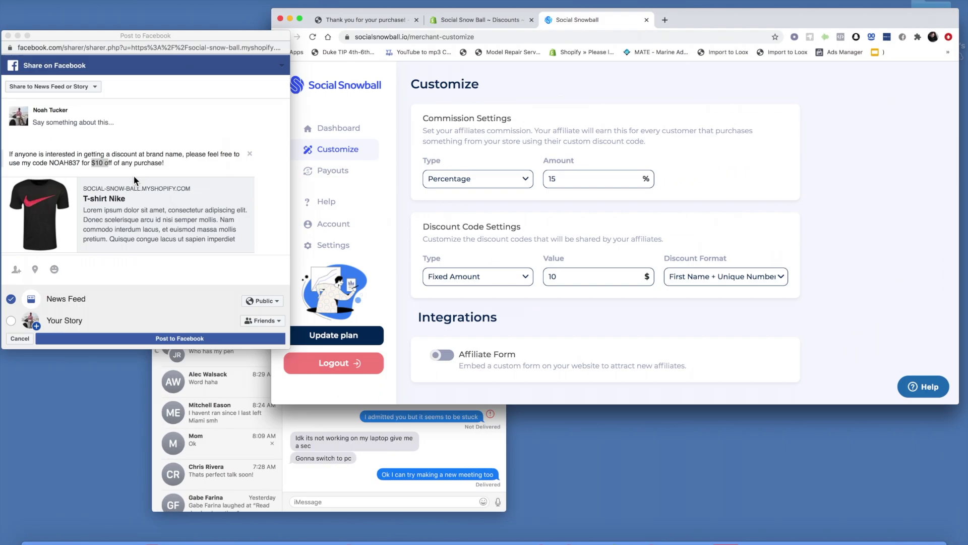
{"action": "left_click", "coordinate": [158, 201]}
{"action": "left_click_drag", "start_coordinate": [274, 54], "coordinate": [374, 13]}
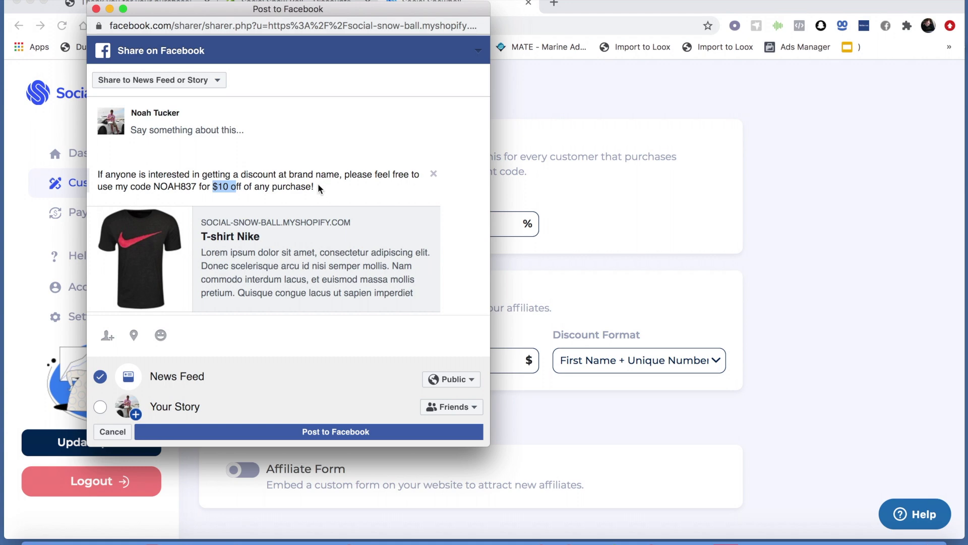
Close the Facebook share window without posting, confirming Leave in the Leave site? dialog
{"action": "left_click_drag", "start_coordinate": [180, 186], "coordinate": [218, 182]}
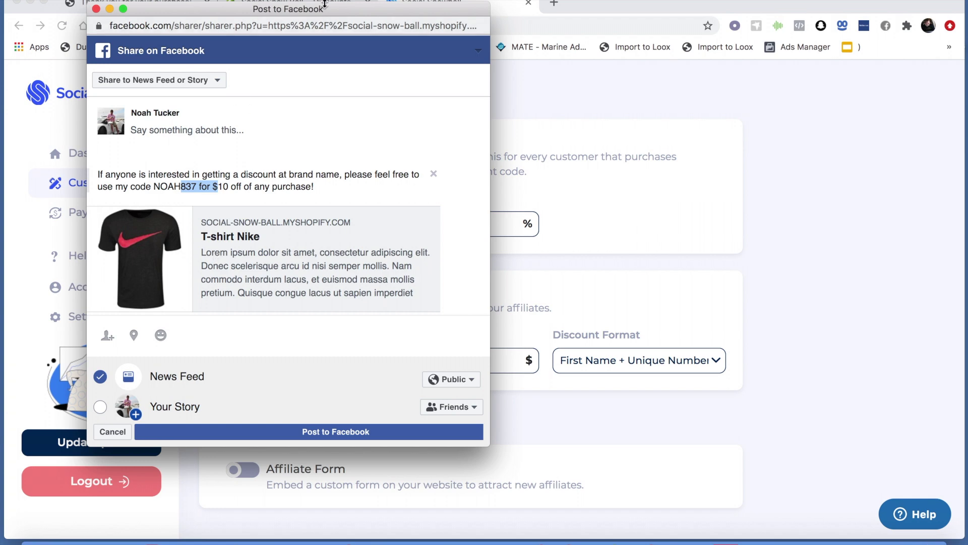
{"action": "left_click", "coordinate": [302, 152]}
{"action": "left_click", "coordinate": [96, 8]}
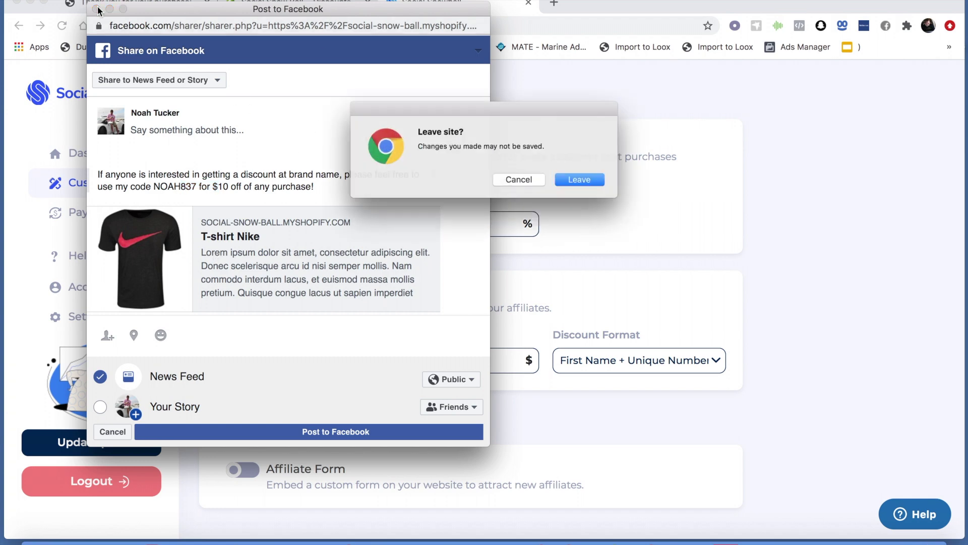
{"action": "left_click", "coordinate": [574, 182]}
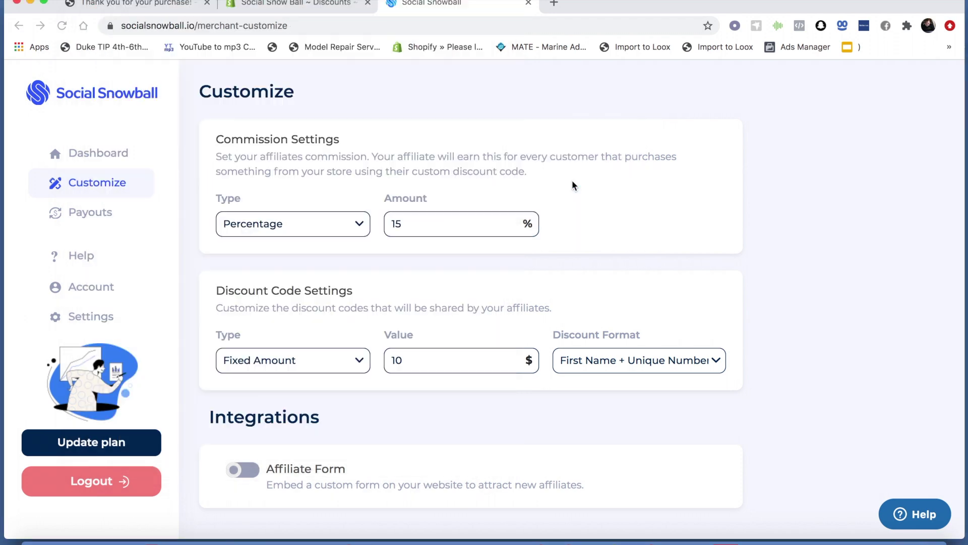
Return to the thank-you page and scroll through the USD $40.00 order confirmation
{"action": "left_click", "coordinate": [172, 11]}
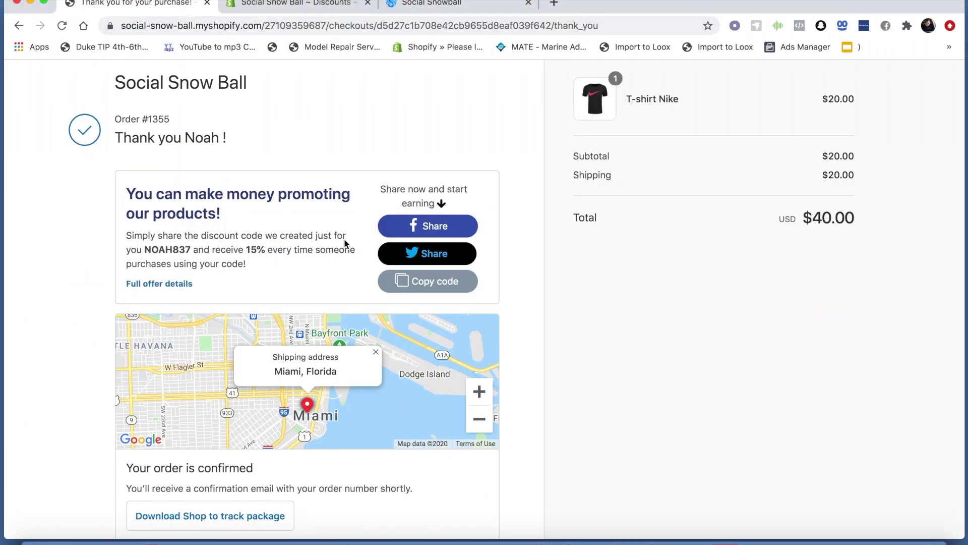
{"action": "scroll", "coordinate": [309, 262], "scroll_direction": "down", "scroll_amount": 2}
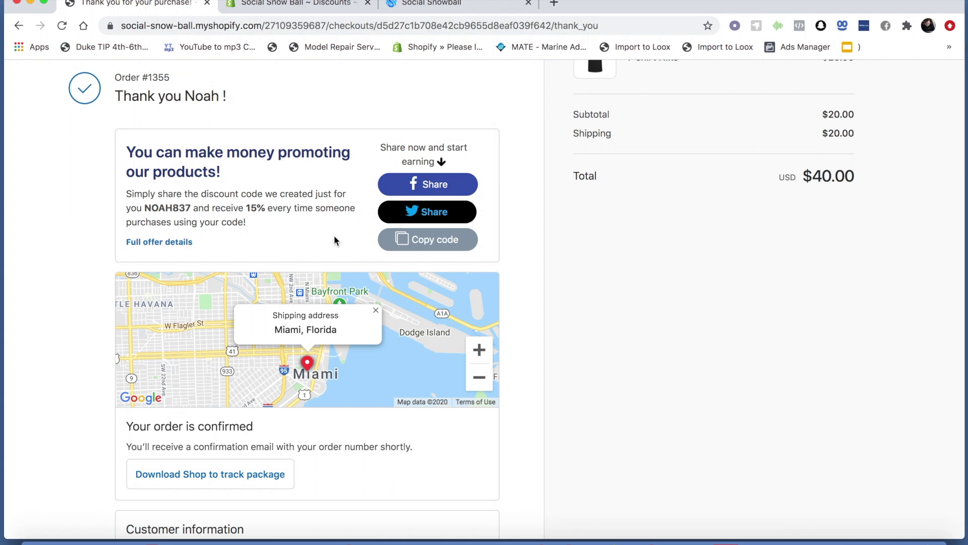
{"action": "scroll", "coordinate": [334, 235], "scroll_direction": "up", "scroll_amount": 2}
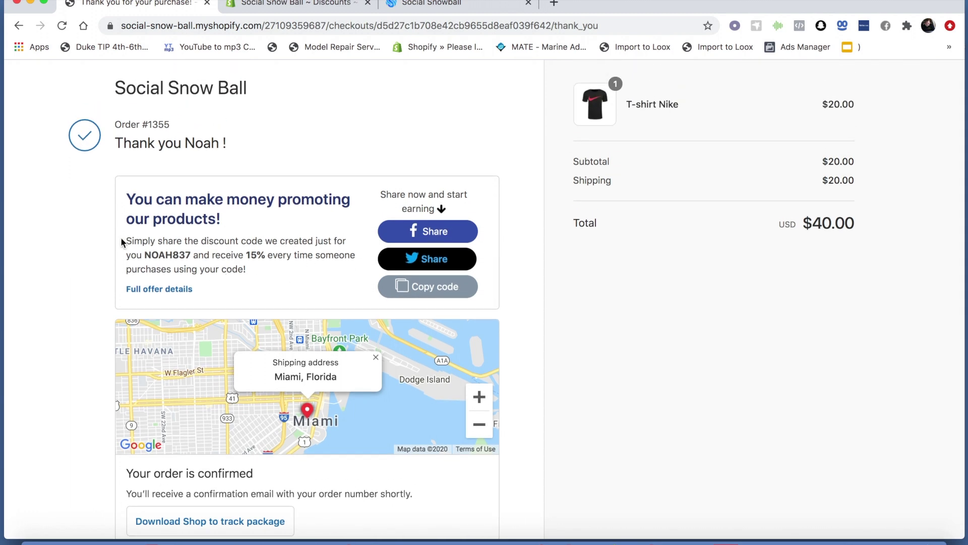
{"action": "scroll", "coordinate": [122, 242], "scroll_direction": "up", "scroll_amount": 1}
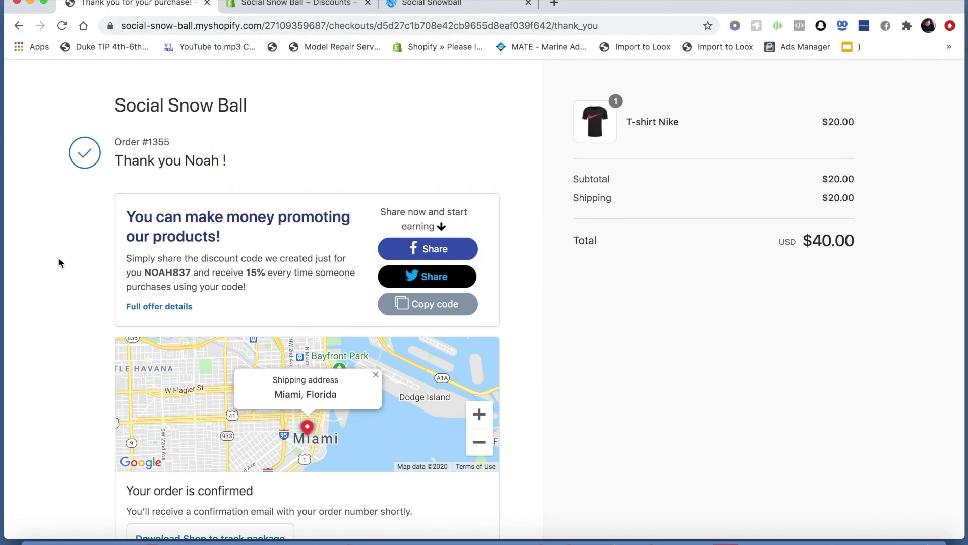
{"action": "scroll", "coordinate": [312, 155], "scroll_direction": "up", "scroll_amount": 1}
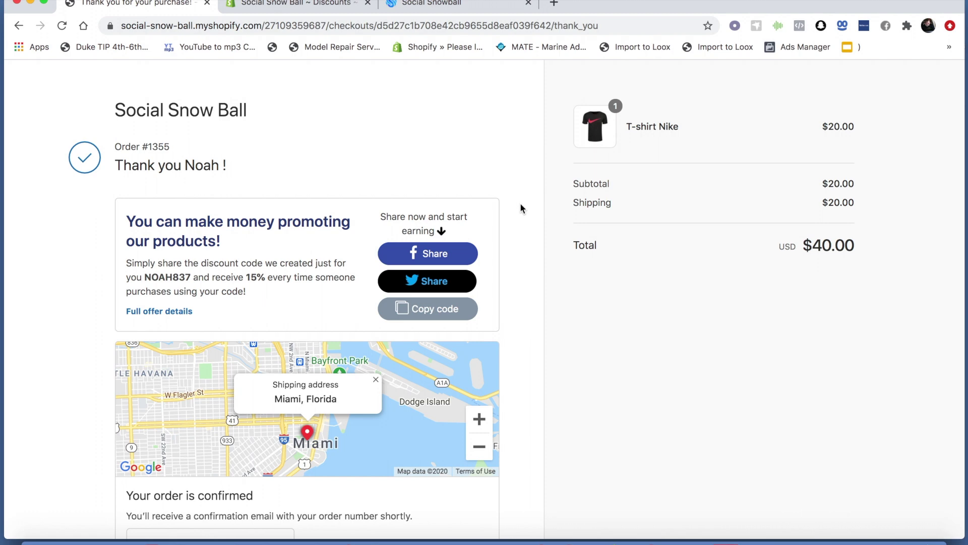
{"action": "scroll", "coordinate": [521, 209], "scroll_direction": "down", "scroll_amount": 1}
{"action": "scroll", "coordinate": [521, 208], "scroll_direction": "up", "scroll_amount": 1}
{"action": "scroll", "coordinate": [521, 208], "scroll_direction": "down", "scroll_amount": 1}
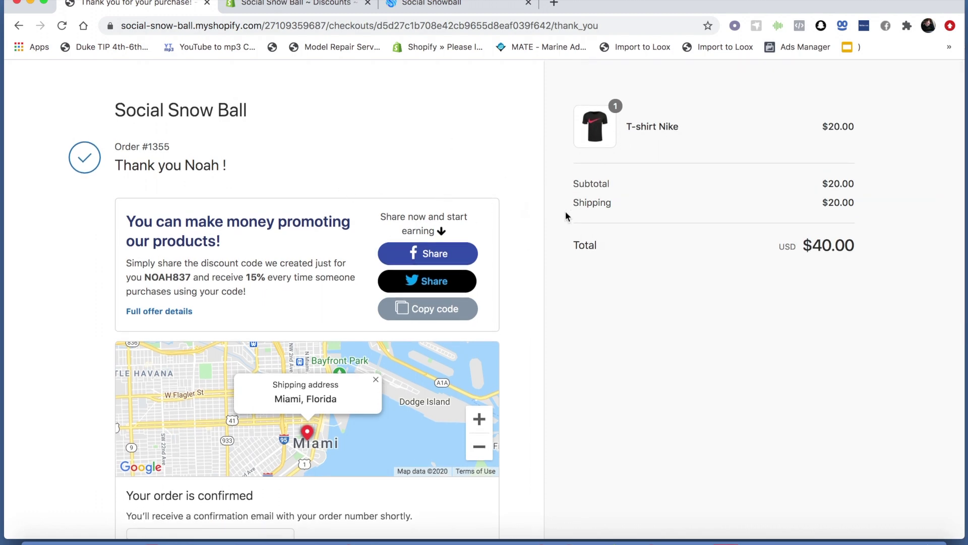